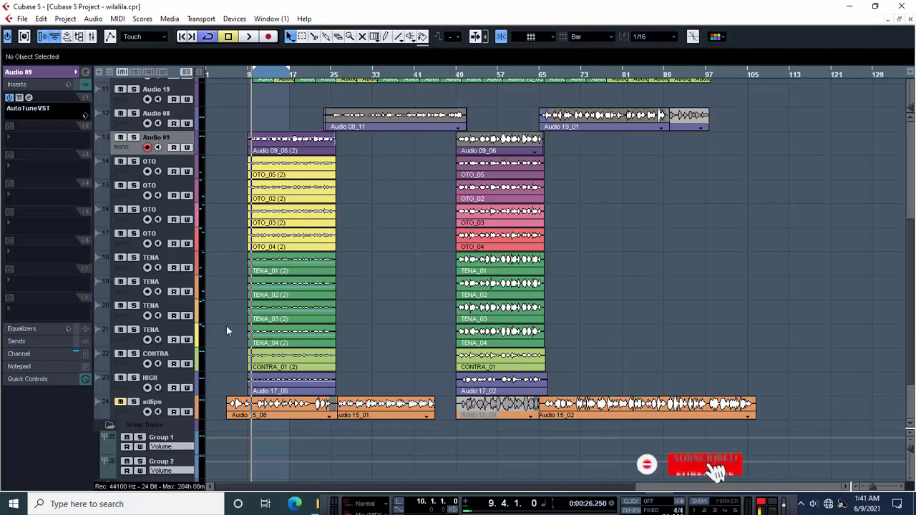
# Step: Select the Group 2 track to show its Pro-Q 3, DeEsser, Chorus and DeNoiser inserts
pyautogui.click(172, 465)
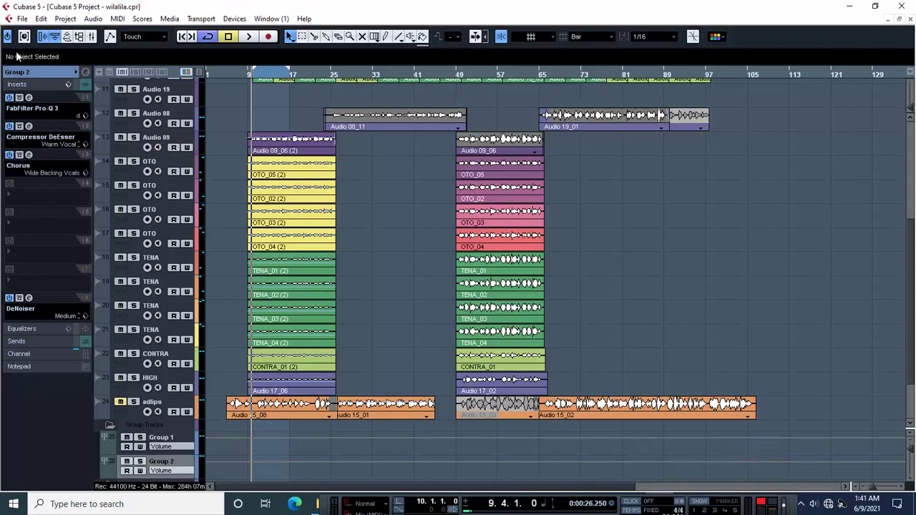
pyautogui.click(29, 97)
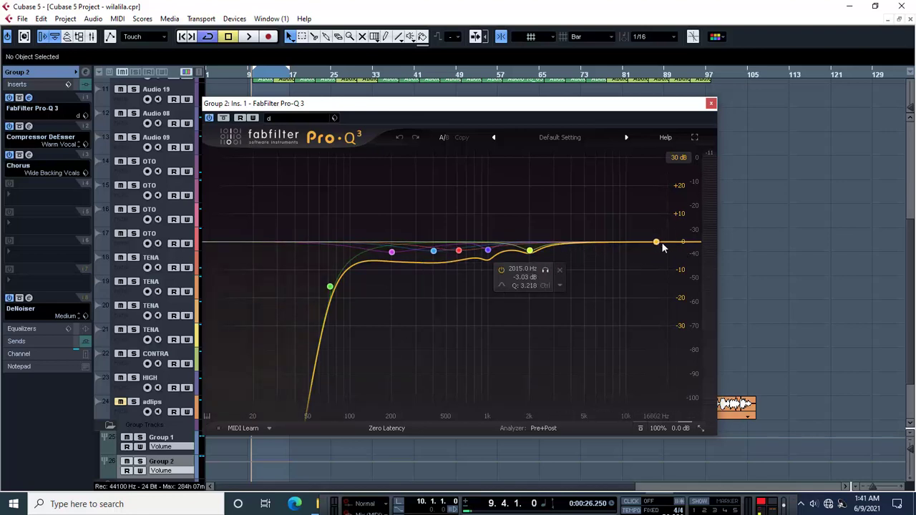
pyautogui.click(712, 104)
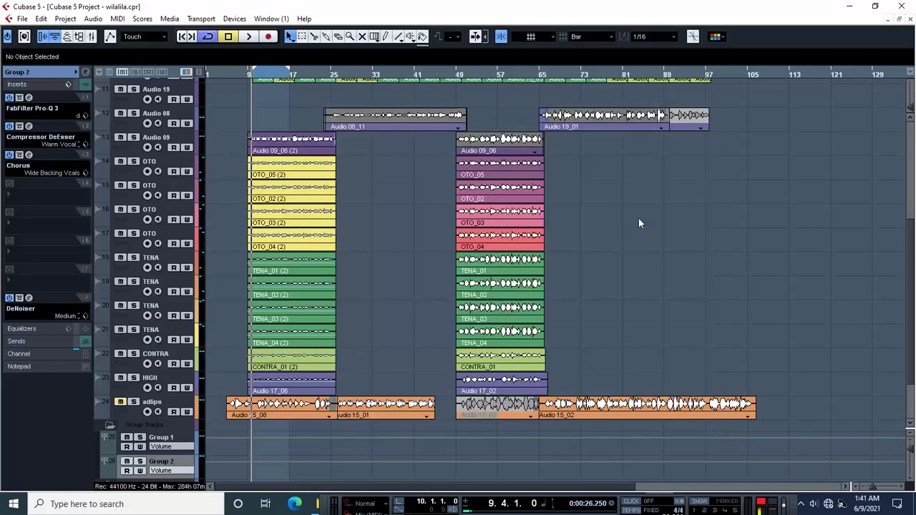
# Step: Load Aphex Vintage Exciter Stereo from the Other category into Group 2's insert slot 4
pyautogui.click(15, 198)
pyautogui.moveTo(72, 329)
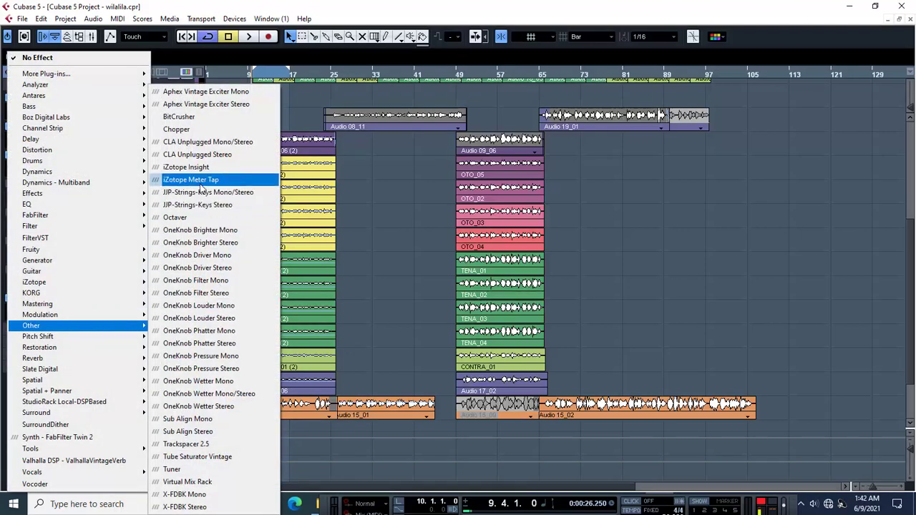
pyautogui.click(202, 105)
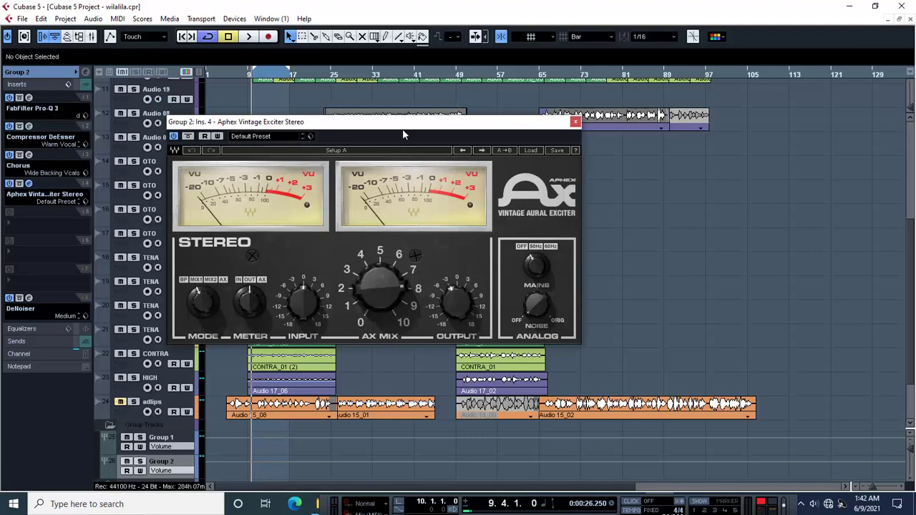
# Step: Choose the Smooth Female Backing preset from the exciter's preset list
pyautogui.moveTo(381, 127); pyautogui.dragTo(555, 111)
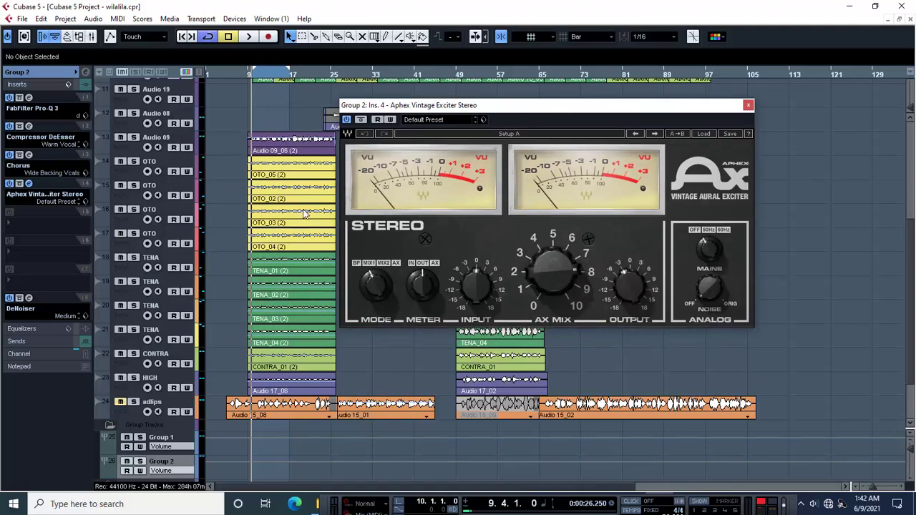
pyautogui.click(455, 120)
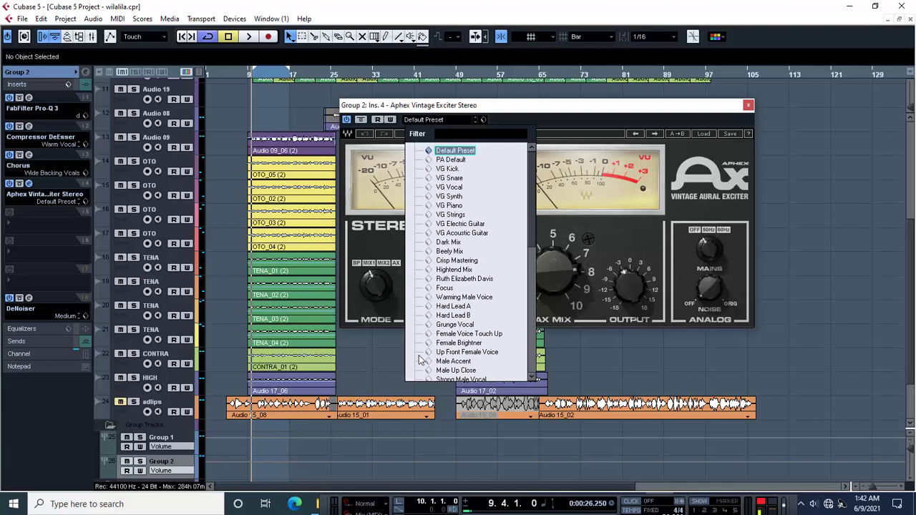
pyautogui.scroll(-5, 456, 272)
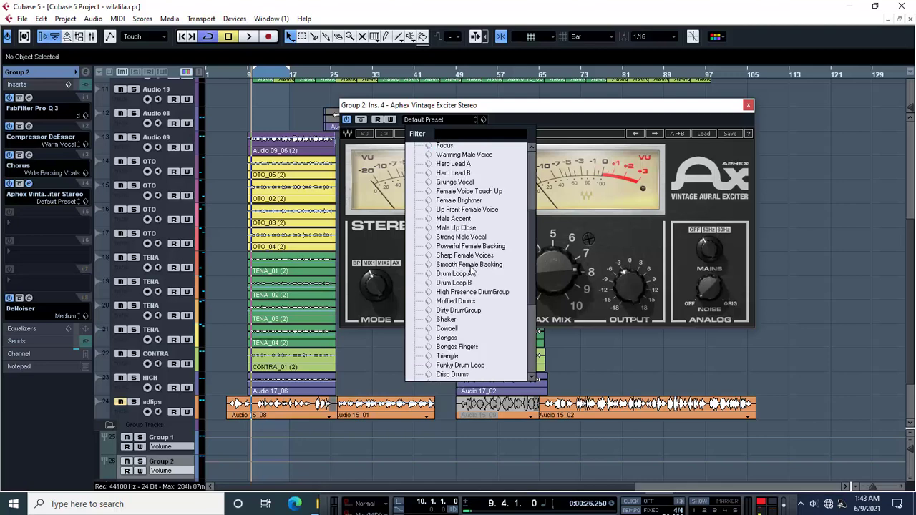
pyautogui.click(486, 266)
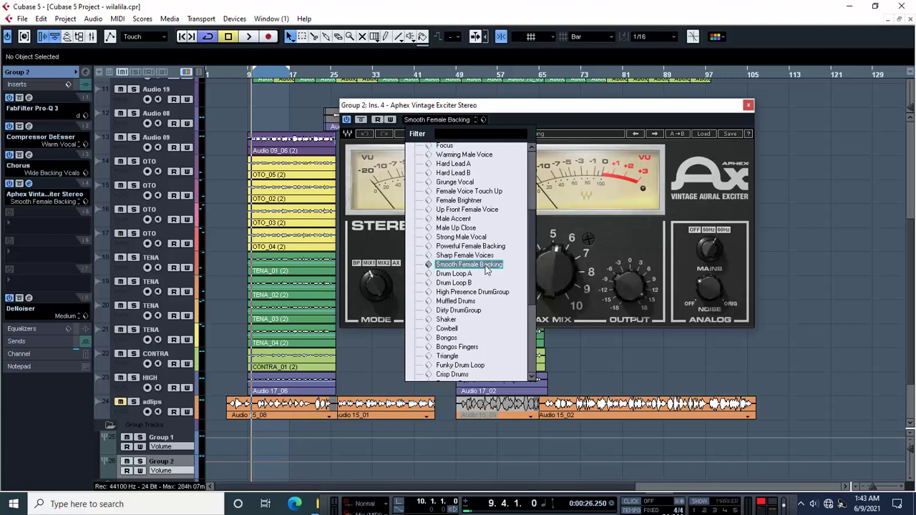
# Step: Audition Group 2 with the exciter bypassed, then re-enable it and restart playback
pyautogui.click(544, 110)
pyautogui.moveTo(563, 110); pyautogui.dragTo(451, 113)
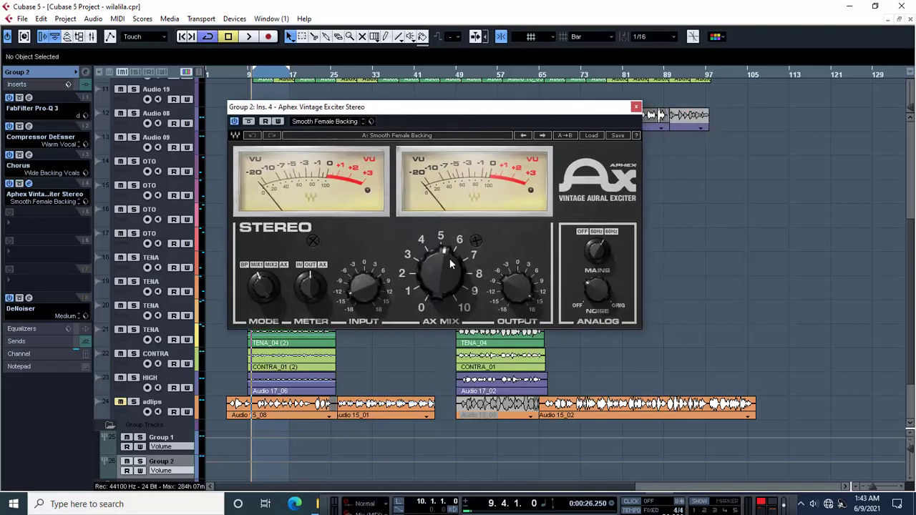
pyautogui.moveTo(436, 263)
pyautogui.click(234, 121)
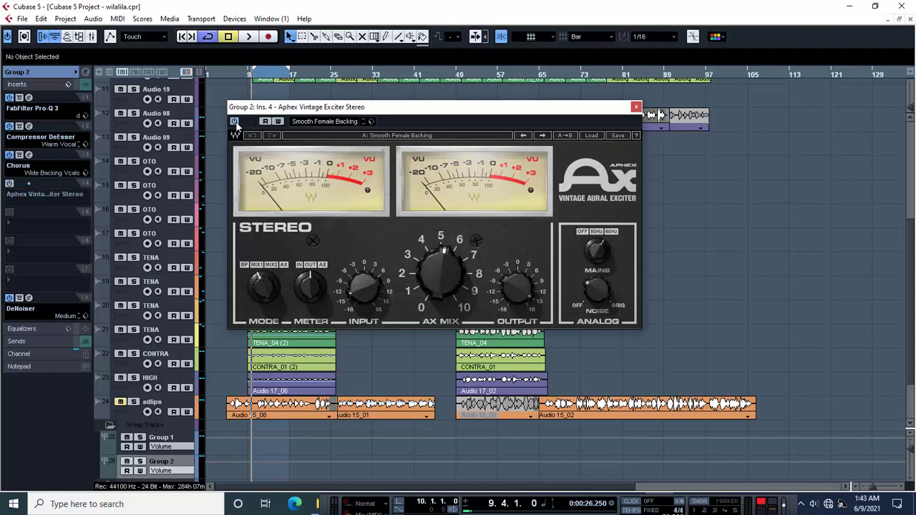
pyautogui.press('space')
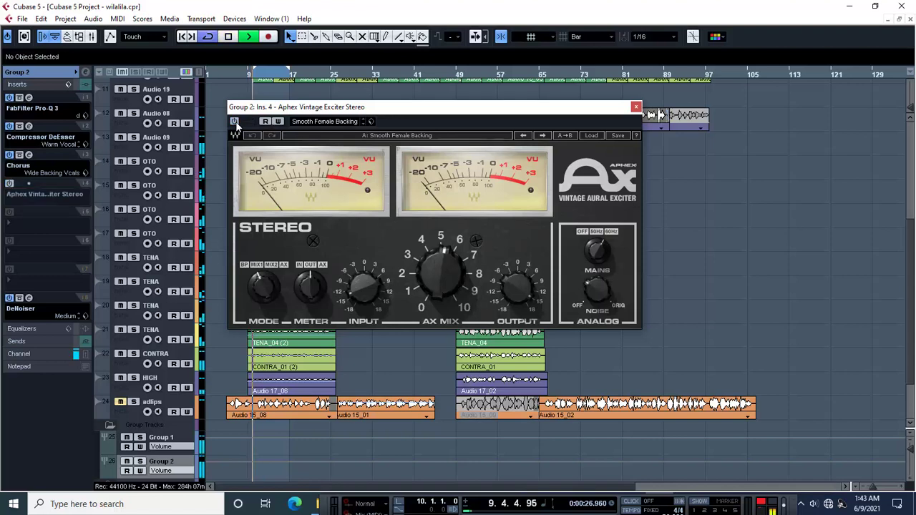
pyautogui.press('space')
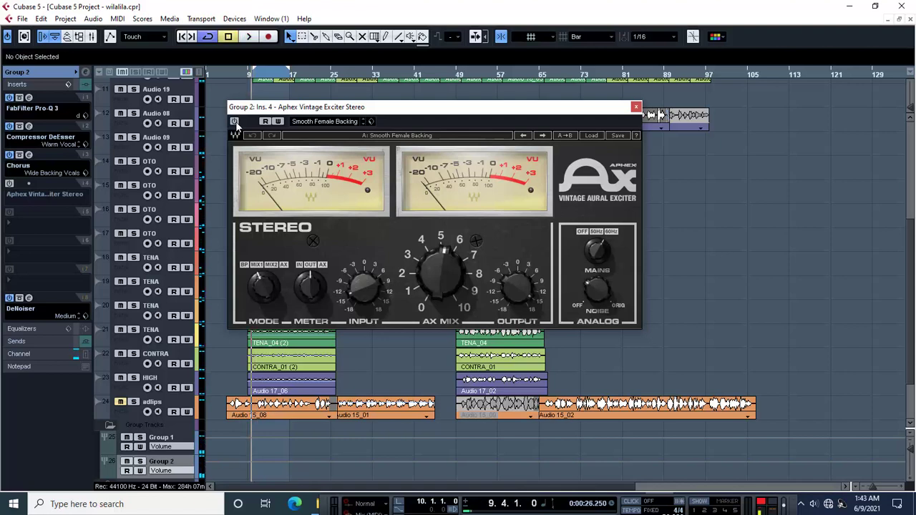
pyautogui.click(236, 123)
pyautogui.press('space')
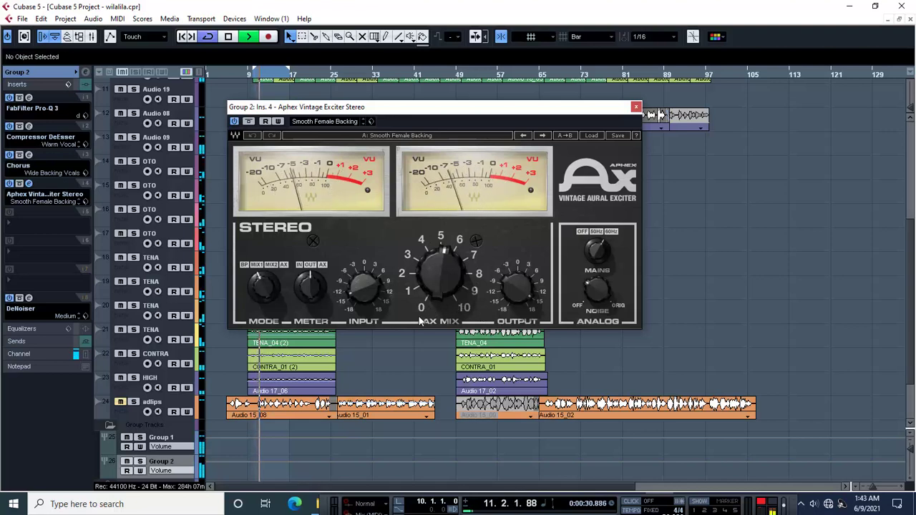
# Step: Turn the exciter's INPUT down to -18.0 and set NOISE to Orig while auditioning
pyautogui.scroll(-5, 369, 295)
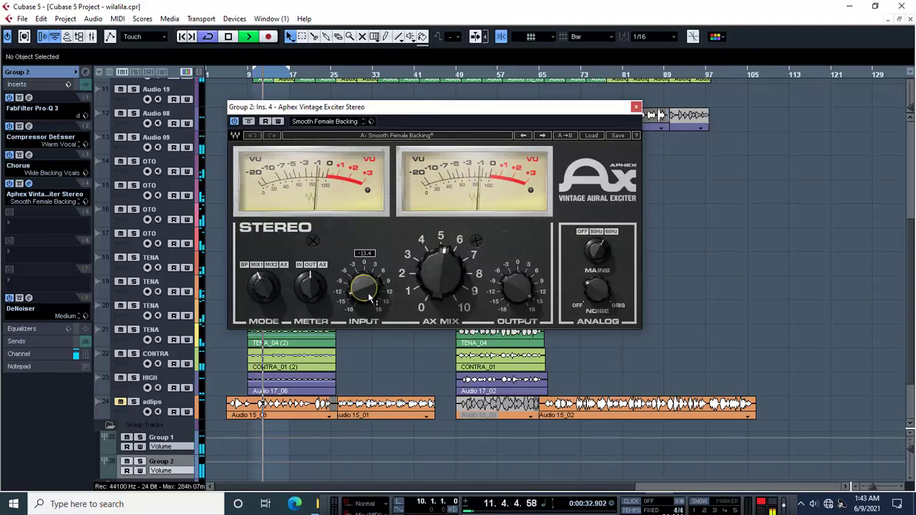
pyautogui.press('space')
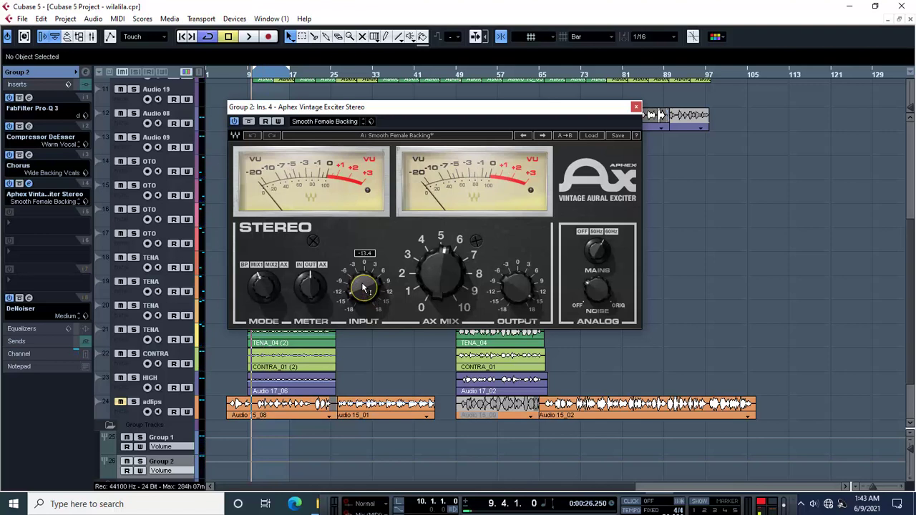
pyautogui.scroll(-4, 364, 288)
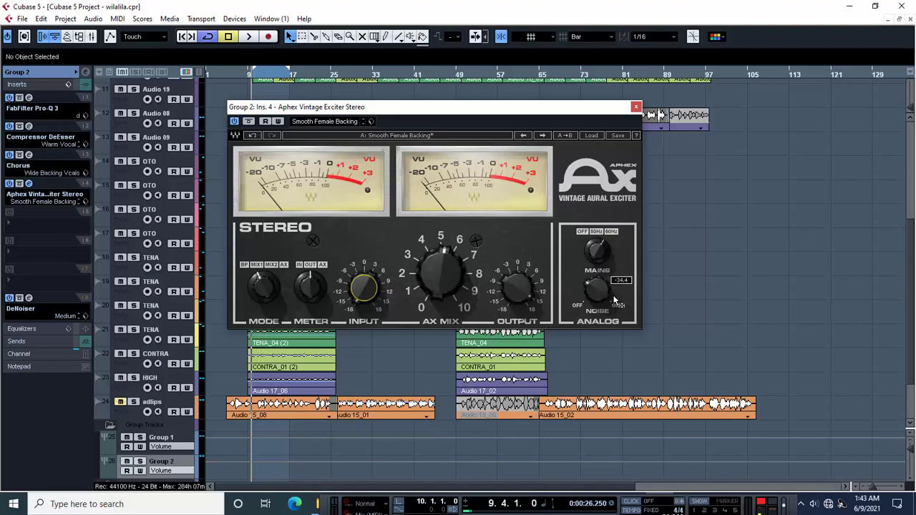
pyautogui.moveTo(600, 293)
pyautogui.press('space')
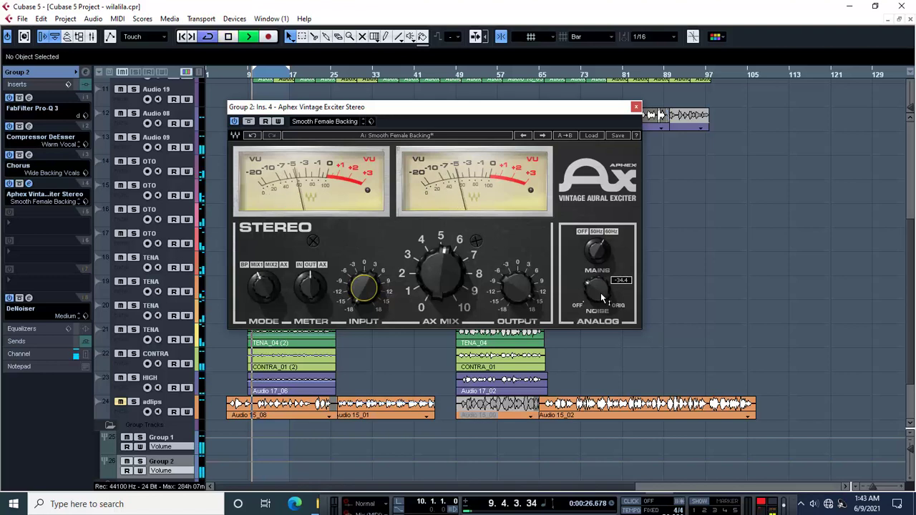
pyautogui.scroll(5, 600, 292)
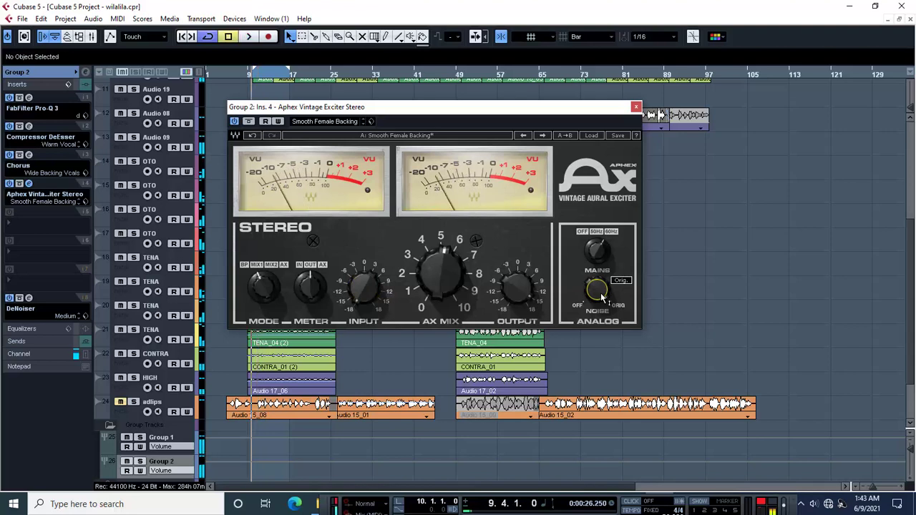
pyautogui.press('space')
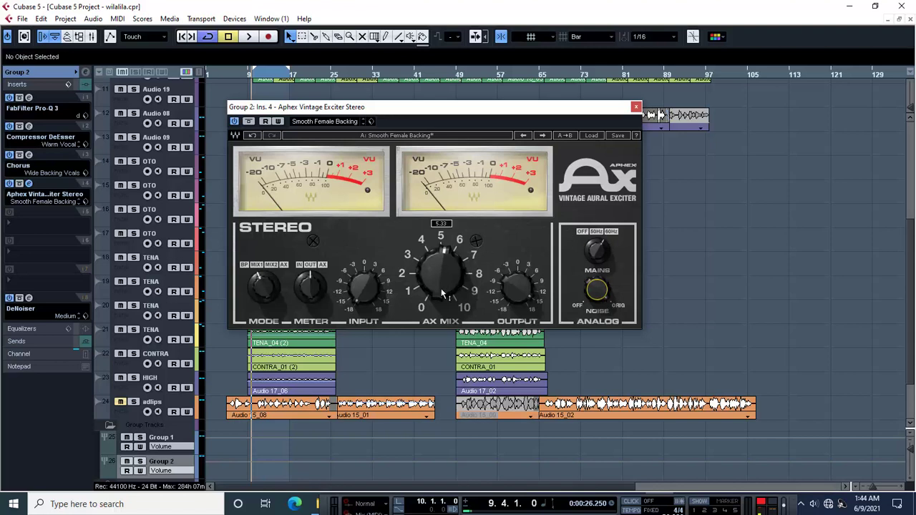
# Step: Raise the exciter's AX MIX toward 6.00 while auditioning, then bypass the exciter
pyautogui.press('space')
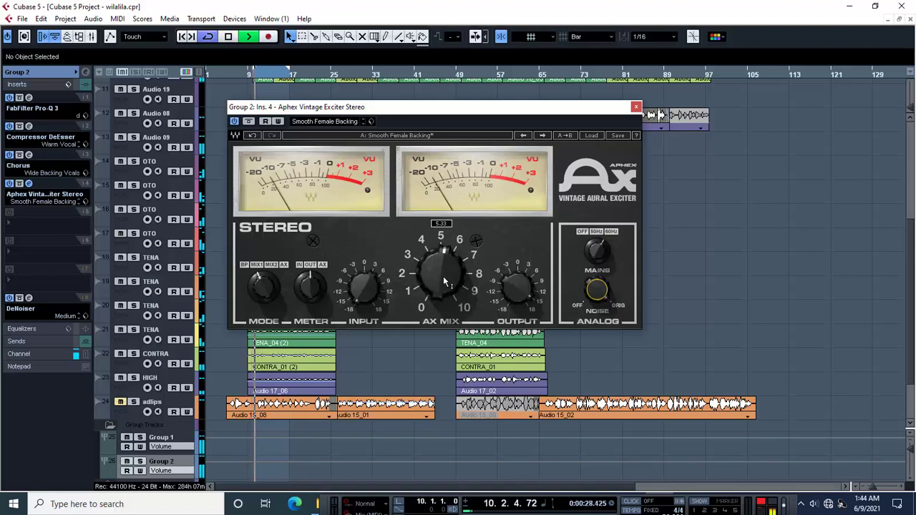
pyautogui.scroll(3, 441, 284)
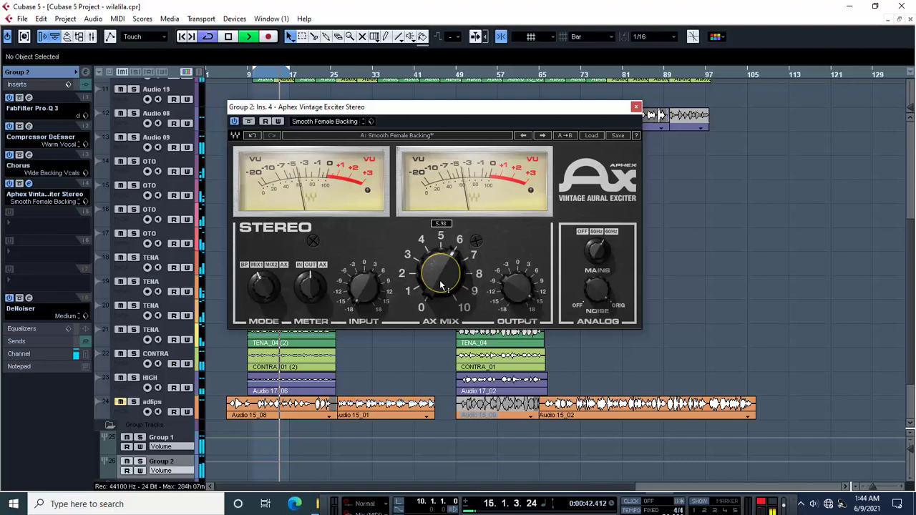
pyautogui.press('space')
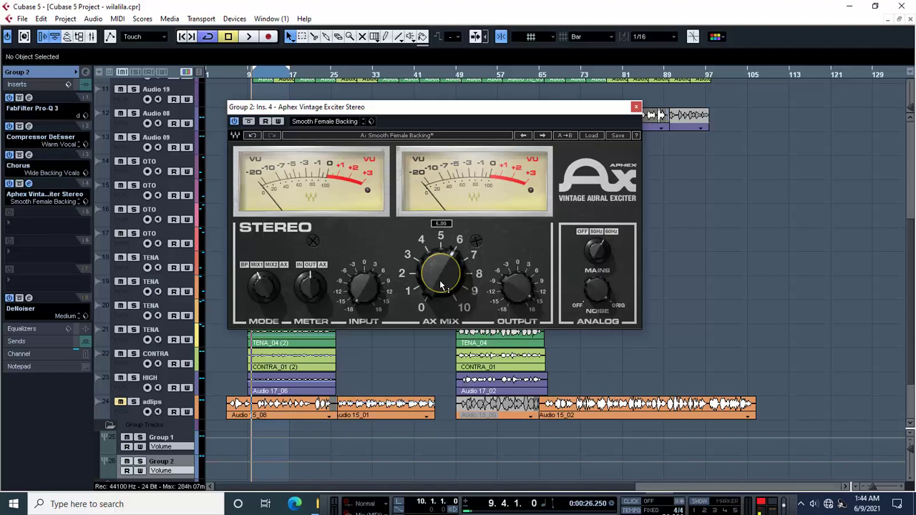
pyautogui.press('space')
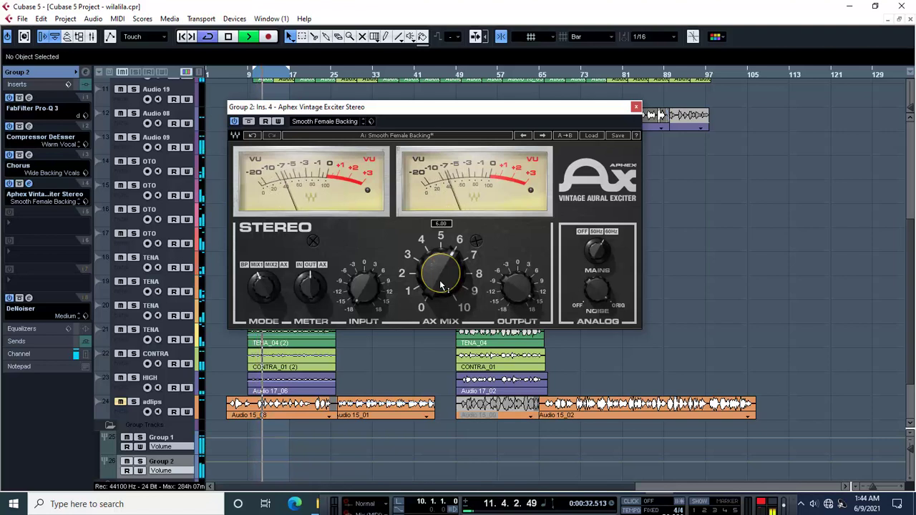
pyautogui.press('space')
pyautogui.click(234, 122)
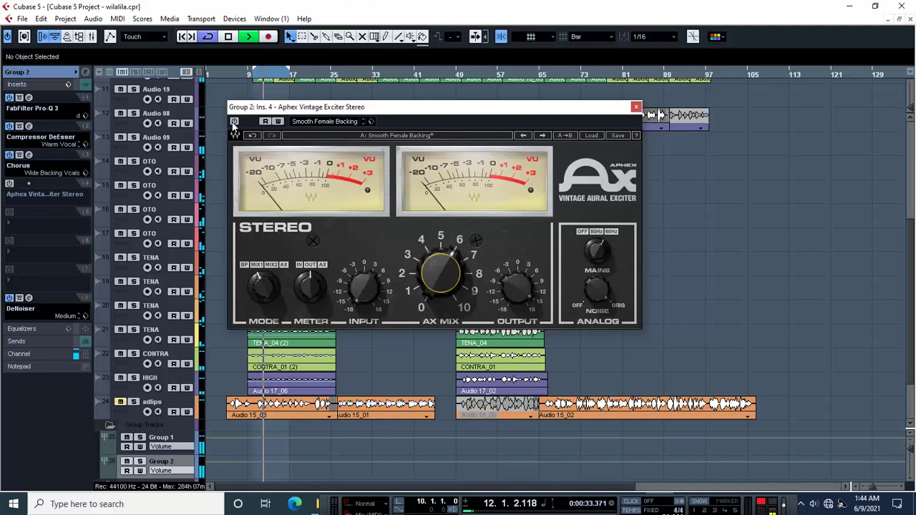
# Step: Re-enable the Aphex exciter on Group 2, now with AX Mix at 6.00
pyautogui.click(234, 122)
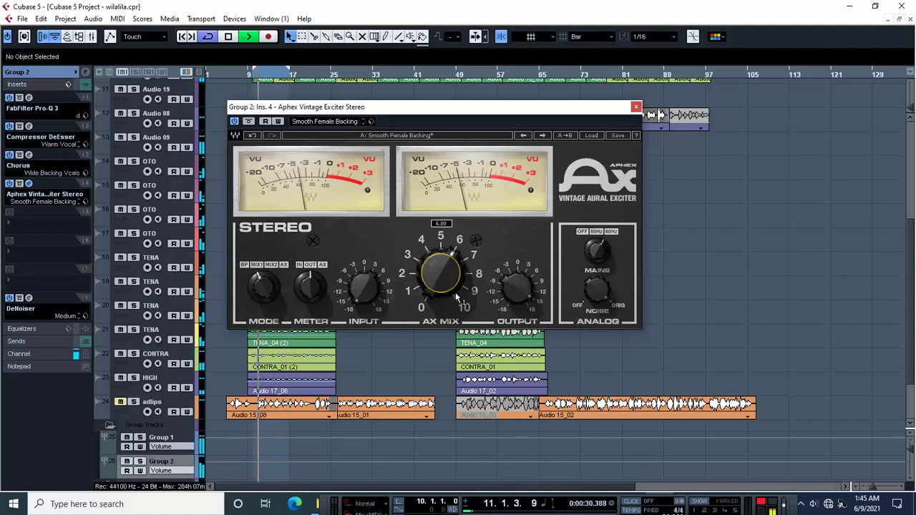
# Step: Fine-tune the exciter's INPUT and AX MIX knobs by ear during playback, ending at AX Mix 5.00
pyautogui.press('space')
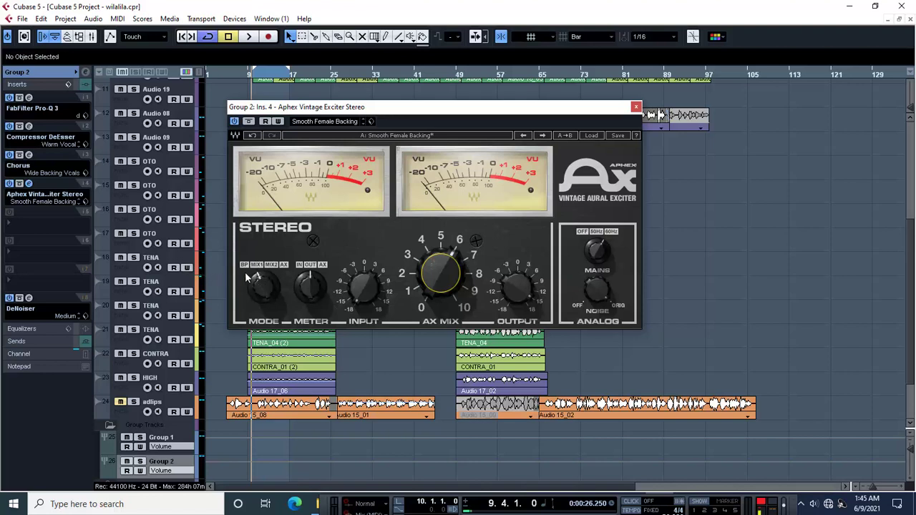
pyautogui.moveTo(451, 283)
pyautogui.moveTo(597, 287)
pyautogui.moveTo(364, 293)
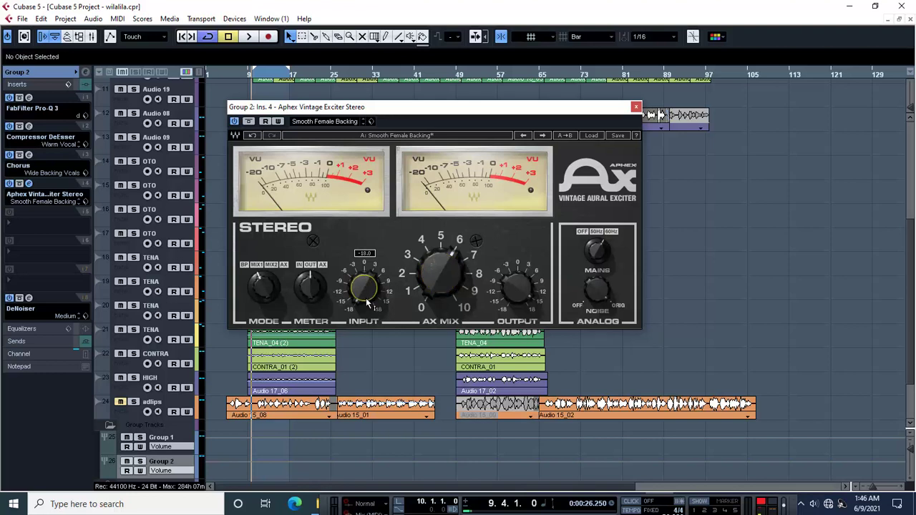
pyautogui.press('space')
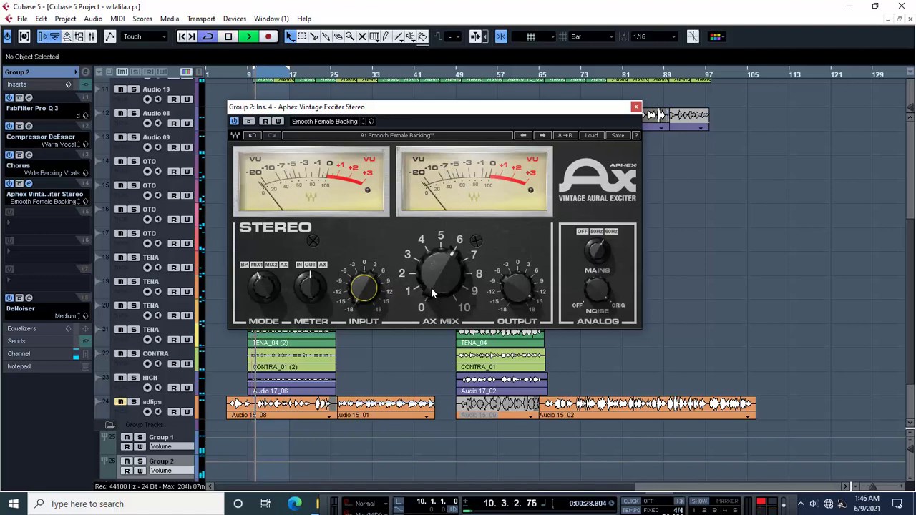
pyautogui.scroll(5, 432, 283)
pyautogui.scroll(-1, 433, 288)
pyautogui.scroll(-3, 431, 284)
pyautogui.scroll(1, 431, 284)
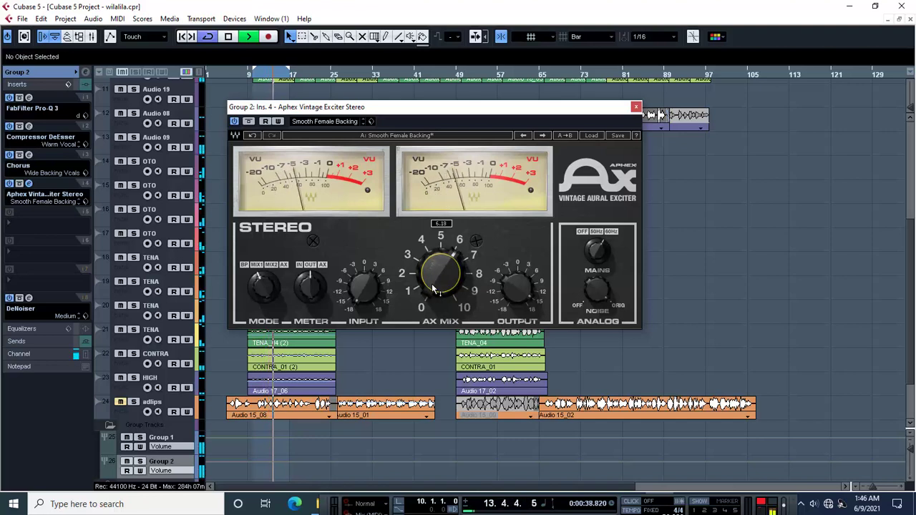
pyautogui.scroll(-1, 432, 288)
pyautogui.scroll(-1, 433, 288)
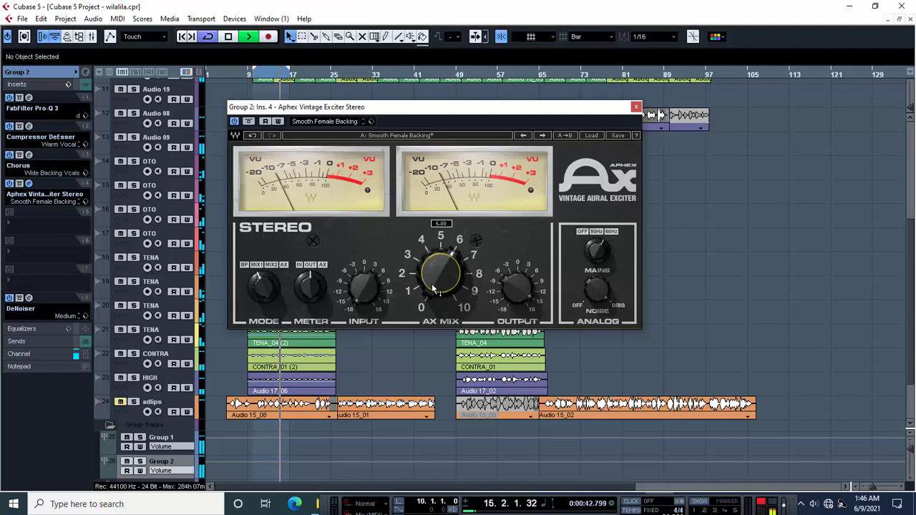
pyautogui.scroll(-1, 432, 284)
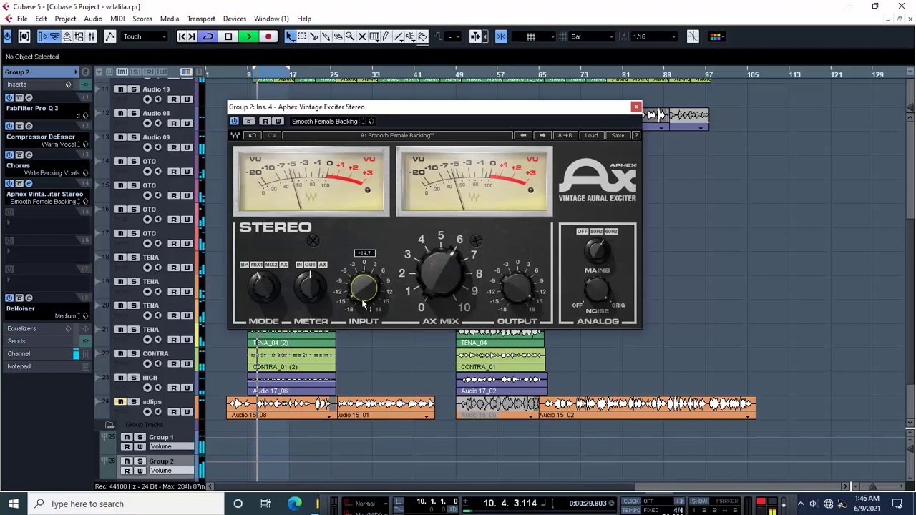
pyautogui.scroll(-3, 365, 305)
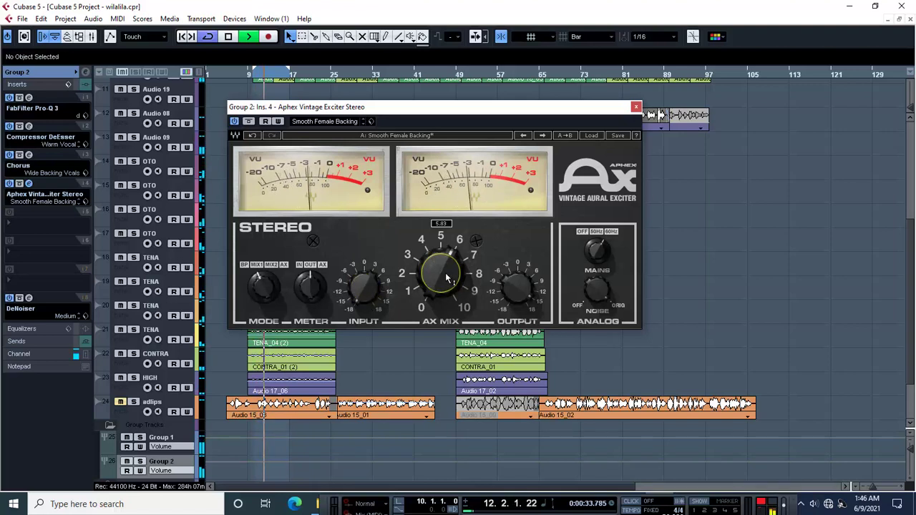
pyautogui.scroll(1, 445, 278)
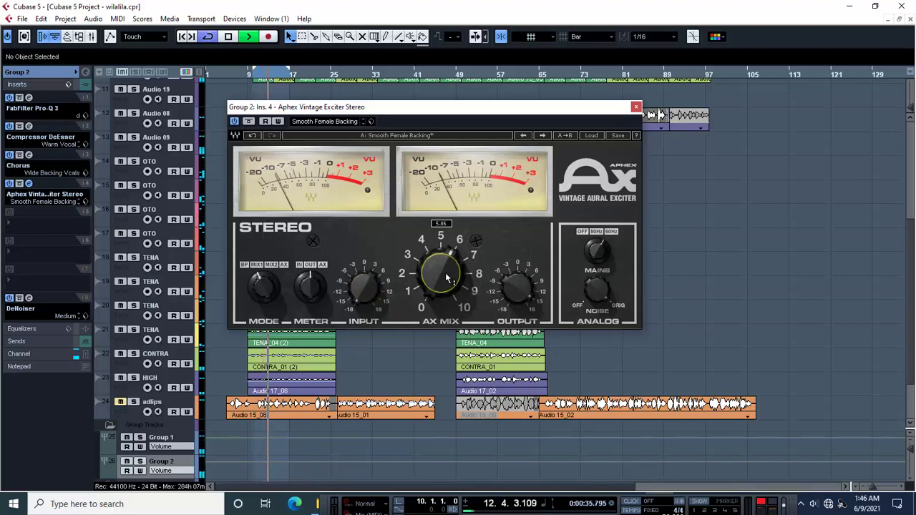
pyautogui.scroll(4, 445, 278)
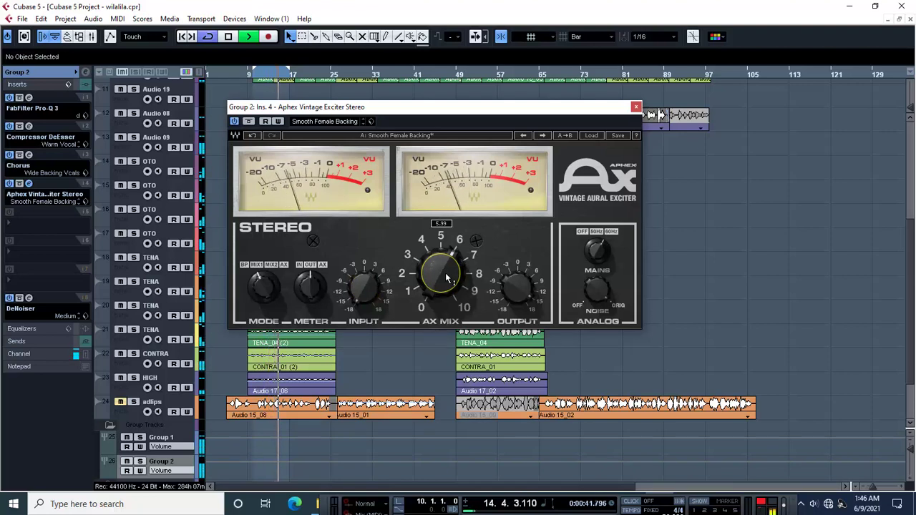
pyautogui.scroll(1, 445, 277)
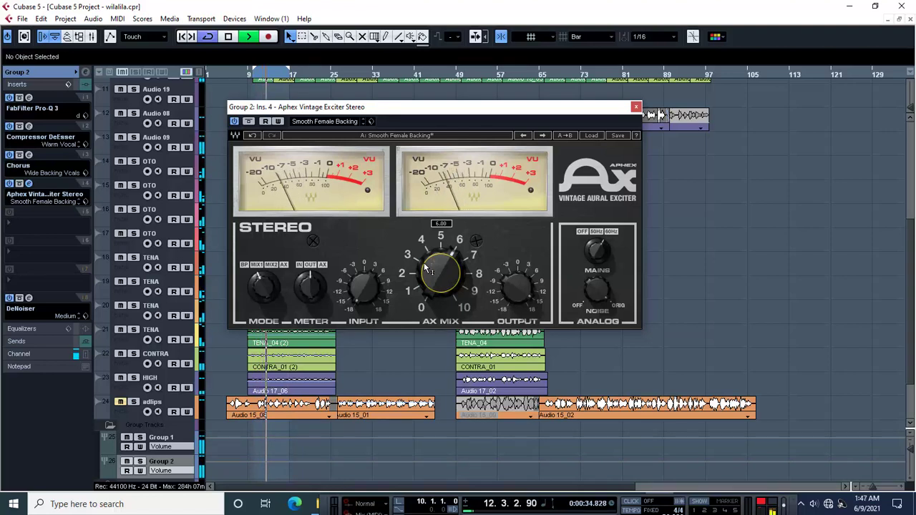
# Step: Close the Aphex exciter editor and stop playback
pyautogui.click(636, 106)
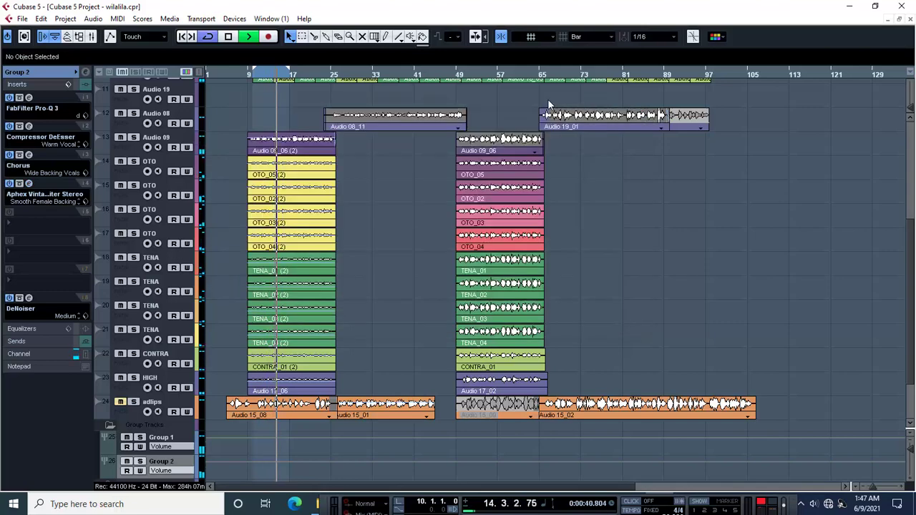
pyautogui.press('space')
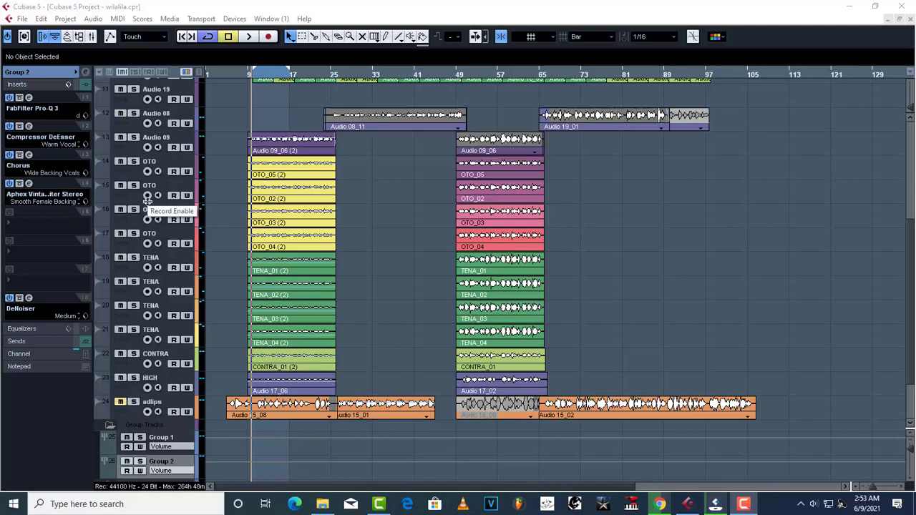
# Step: Insert AutoTuneVST on Group 2 and load its preset 'b' (E major)
pyautogui.press('F2')
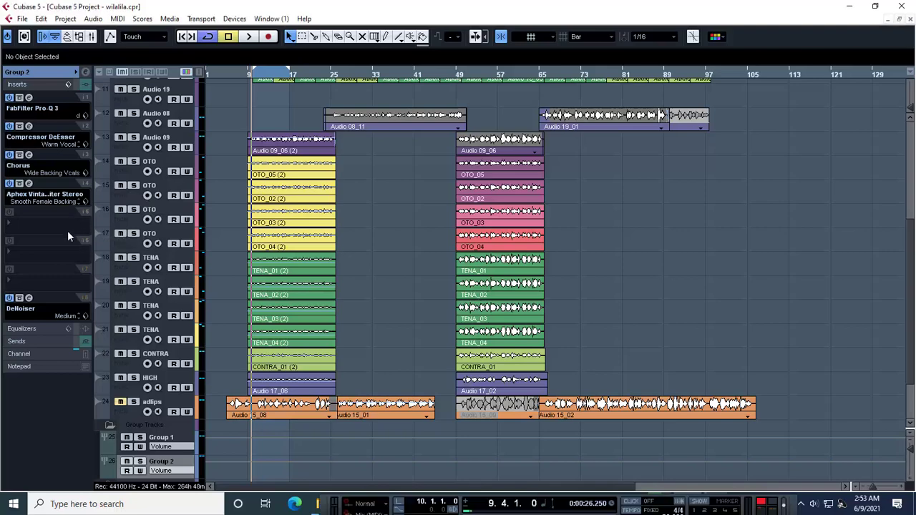
pyautogui.click(21, 222)
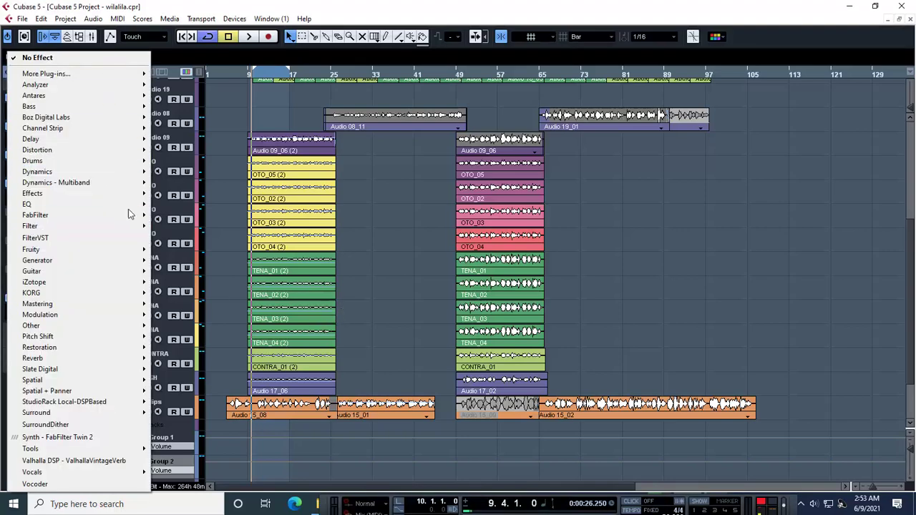
pyautogui.moveTo(90, 73)
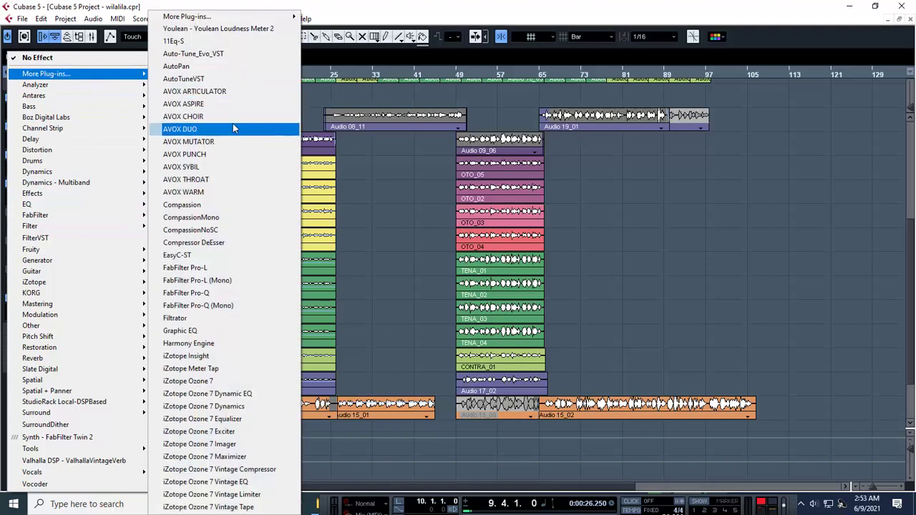
pyautogui.click(215, 79)
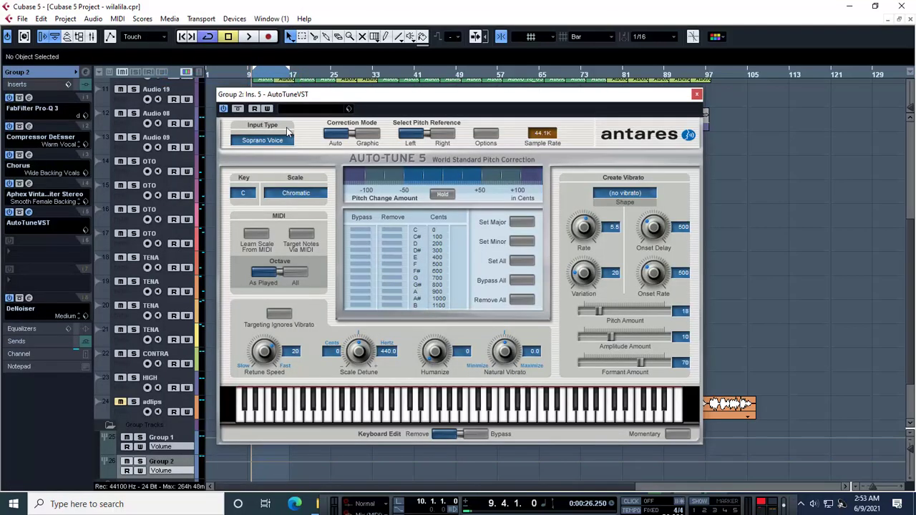
pyautogui.click(349, 109)
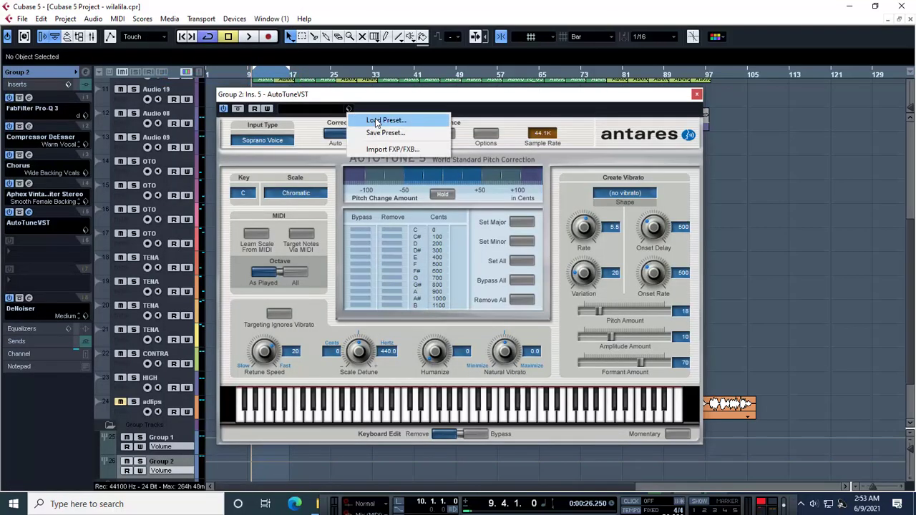
pyautogui.click(377, 120)
pyautogui.click(405, 230)
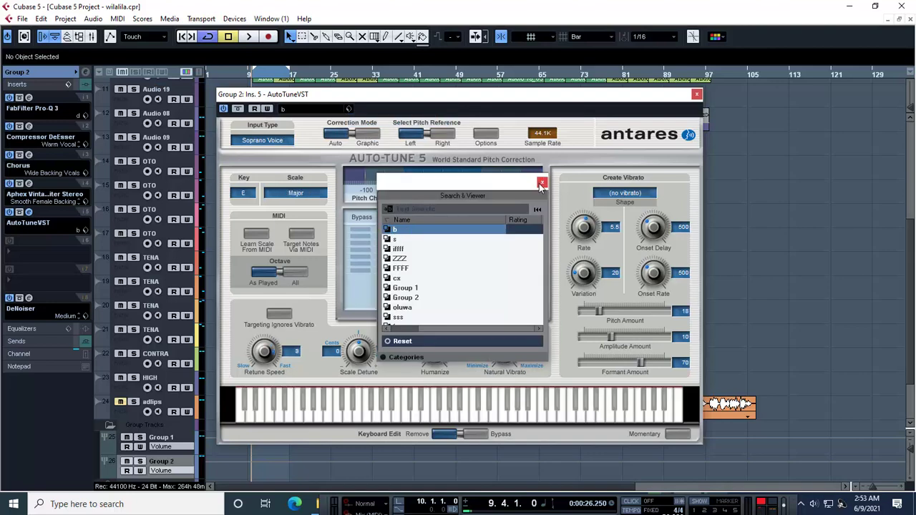
pyautogui.click(541, 185)
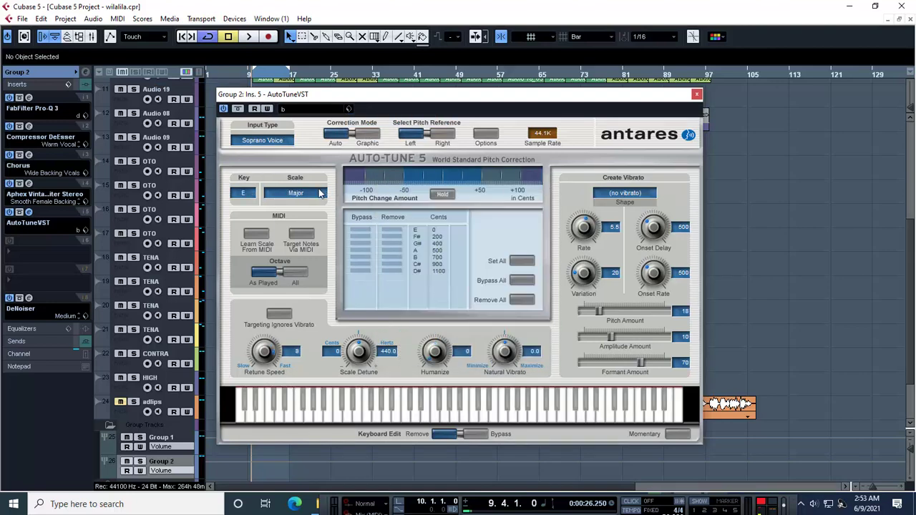
# Step: Move AutoTuneVST to the first insert slot and raise its Retune Speed to 15
pyautogui.click(697, 95)
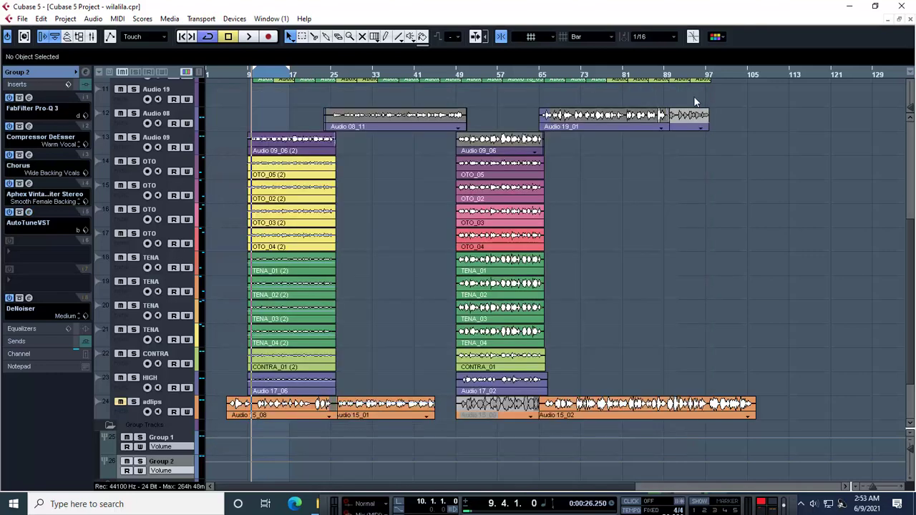
pyautogui.moveTo(75, 224); pyautogui.dragTo(65, 100)
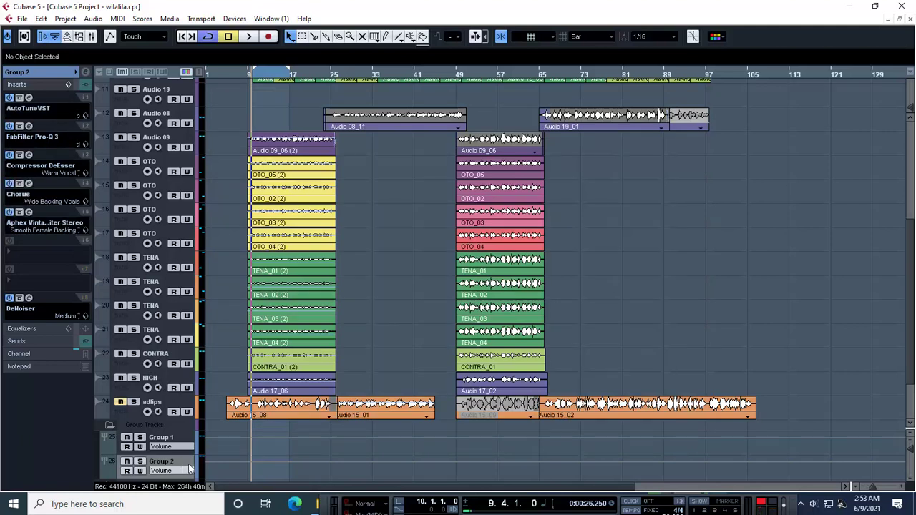
pyautogui.click(28, 98)
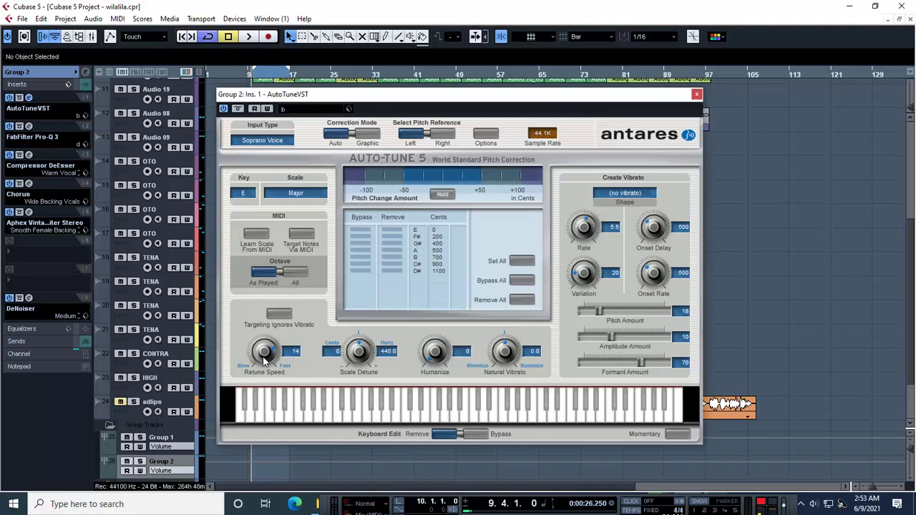
pyautogui.moveTo(263, 360); pyautogui.dragTo(306, 358)
pyautogui.click(697, 95)
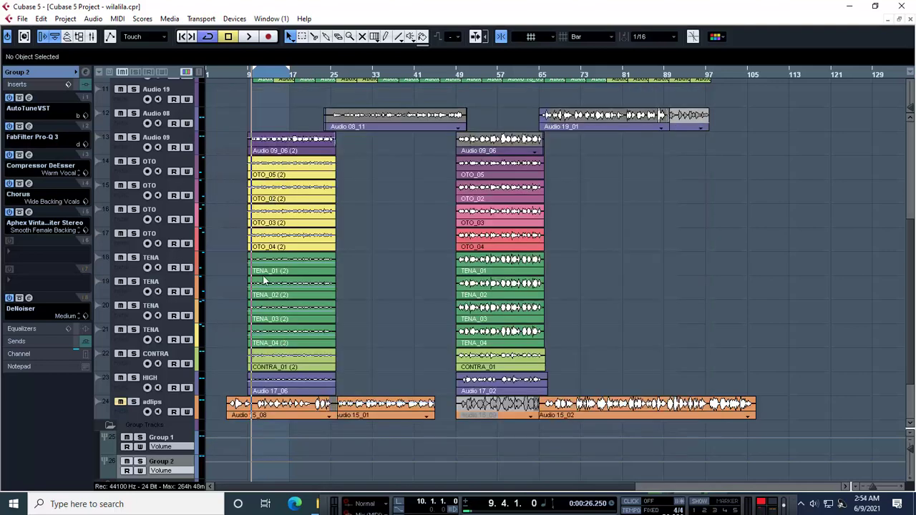
# Step: Play through the Group 2 backing vocals once, then save the project from the File menu
pyautogui.press('space')
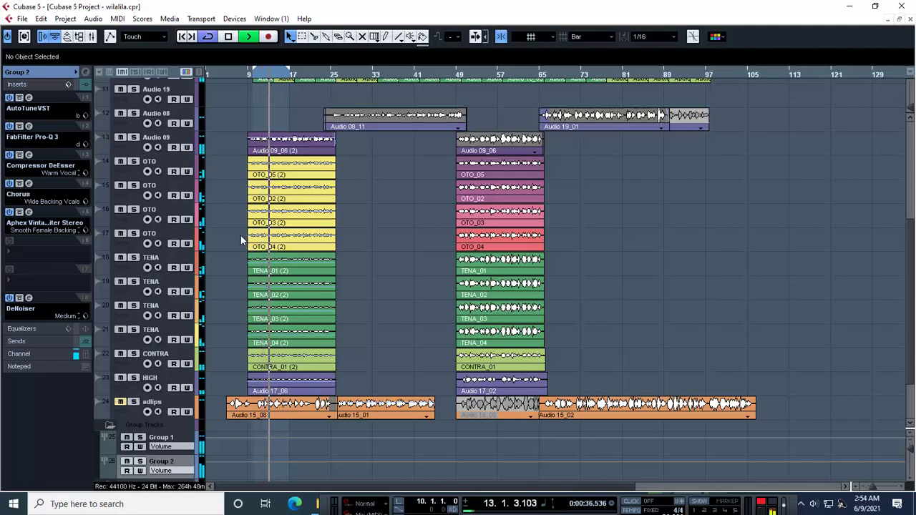
pyautogui.press('space')
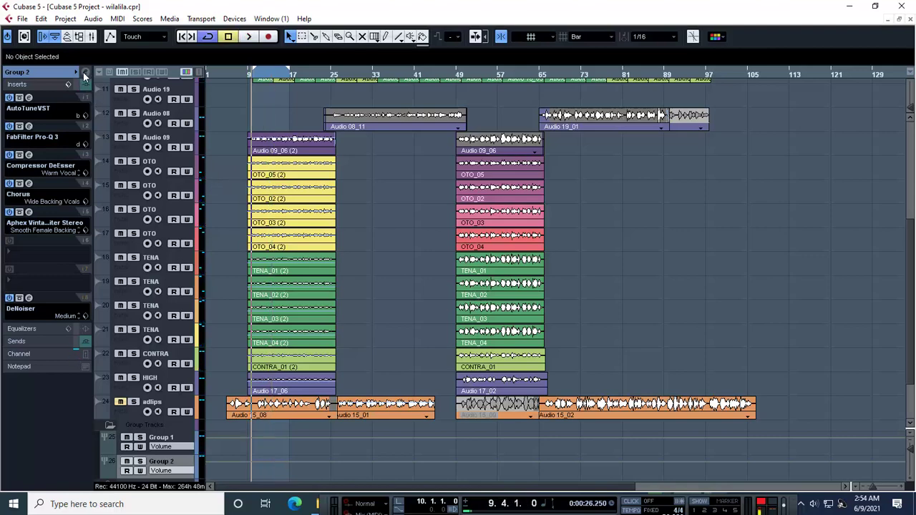
pyautogui.click(22, 18)
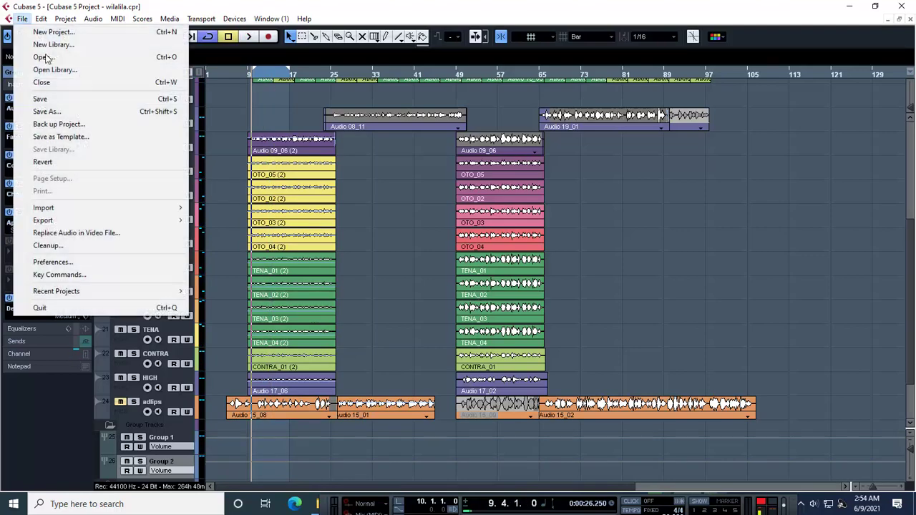
pyautogui.click(60, 105)
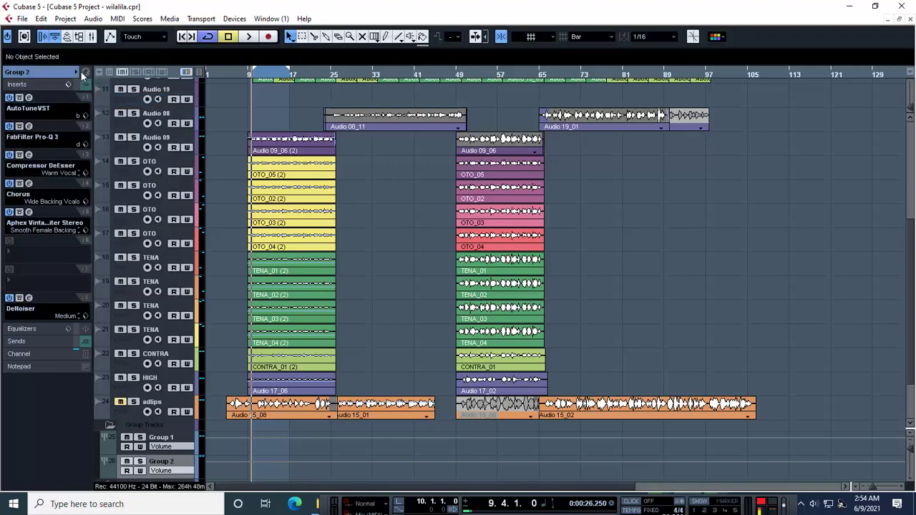
# Step: During playback, enable Group 2's channel EQ band 2 and set it to +3.2 dB at 10266 Hz
pyautogui.click(85, 74)
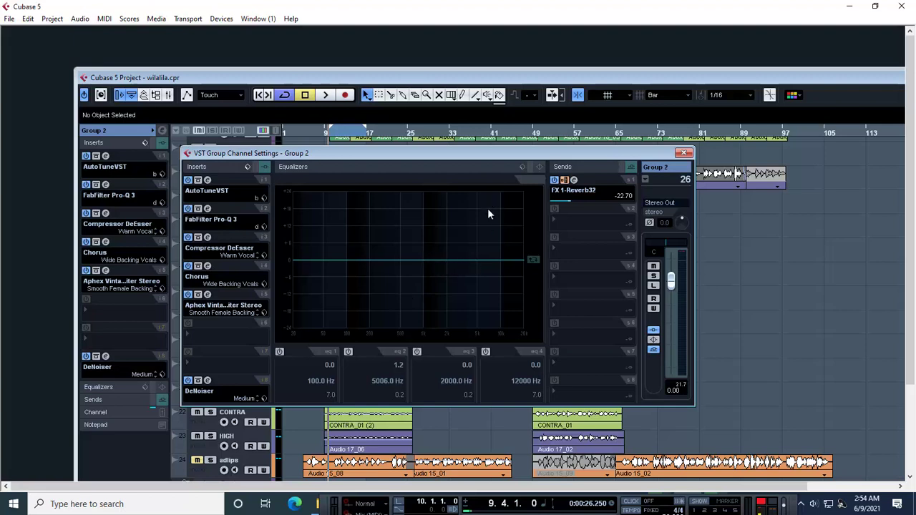
pyautogui.press('space')
pyautogui.click(428, 258)
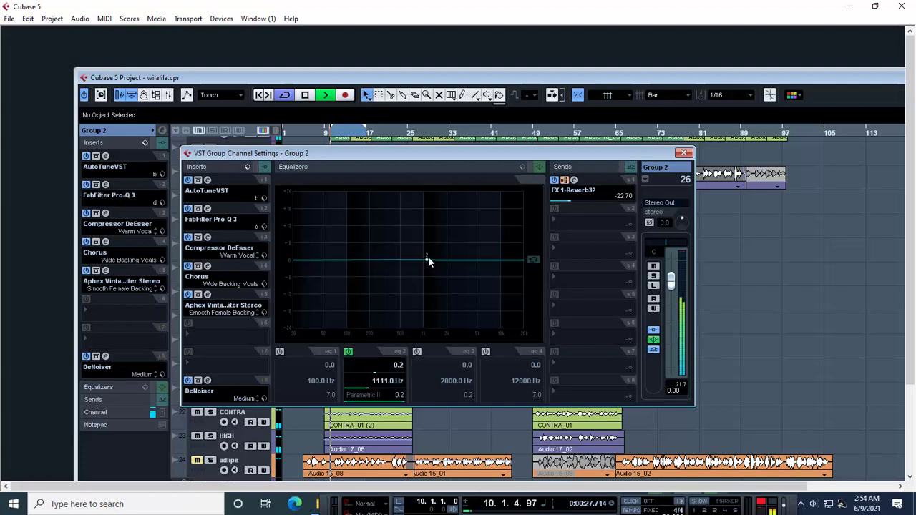
pyautogui.moveTo(428, 259); pyautogui.dragTo(480, 259)
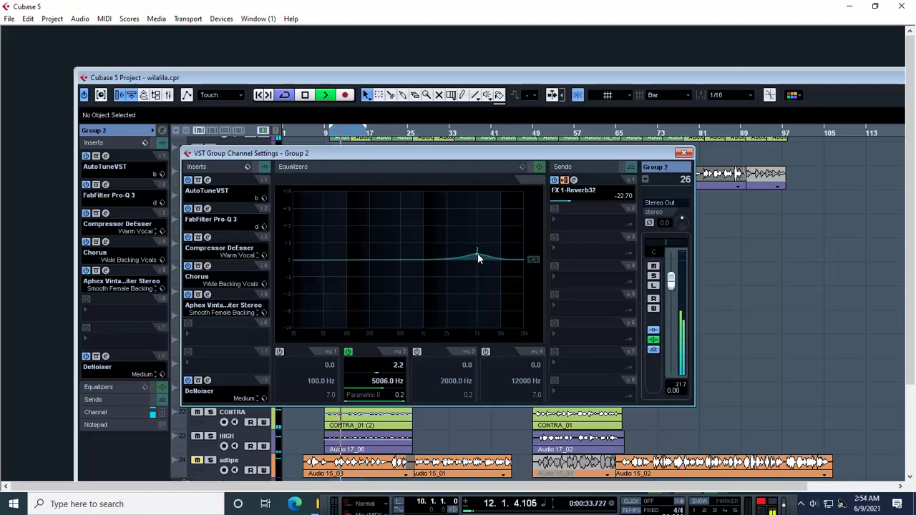
pyautogui.moveTo(478, 259); pyautogui.dragTo(502, 254)
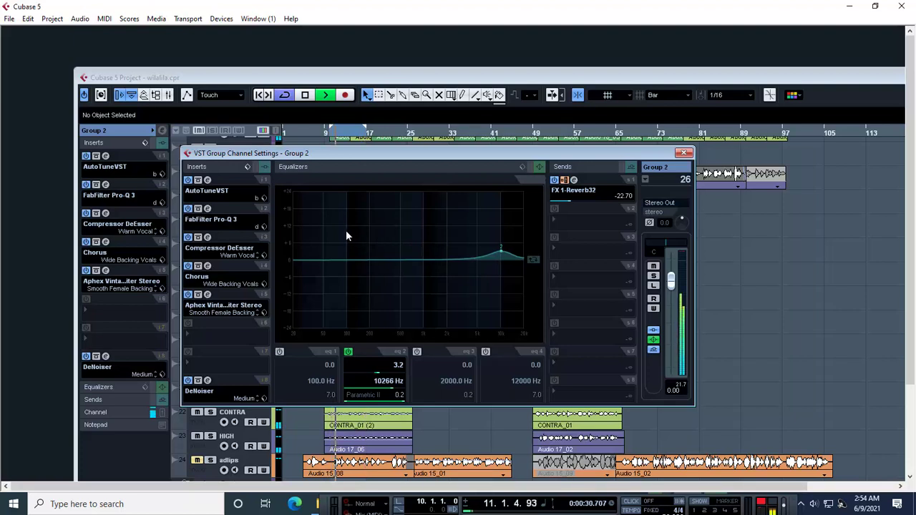
pyautogui.press('space')
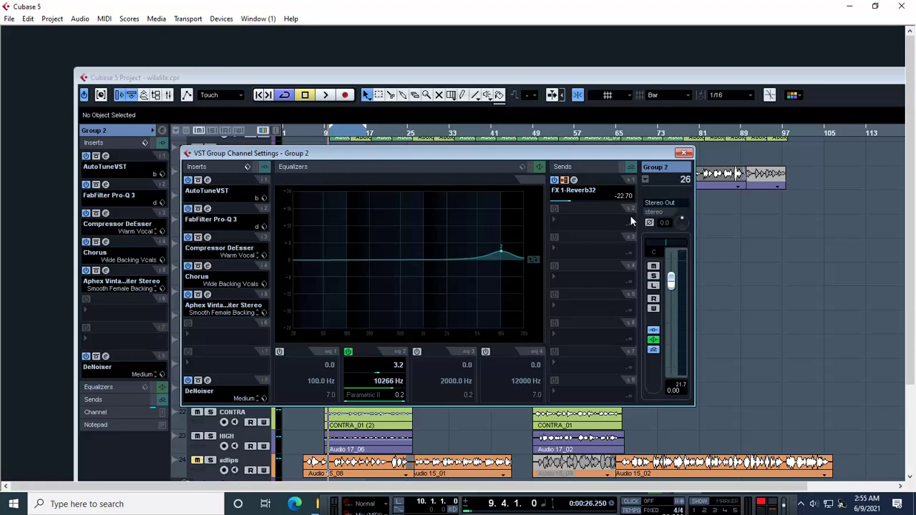
# Step: Close Group 2's channel settings, maximize the project window, and play the vocals back
pyautogui.click(684, 155)
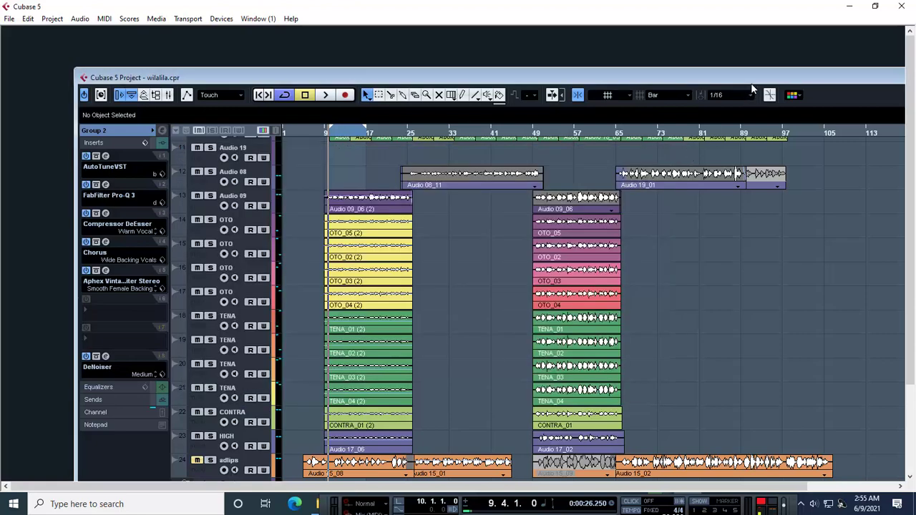
pyautogui.doubleClick(756, 79)
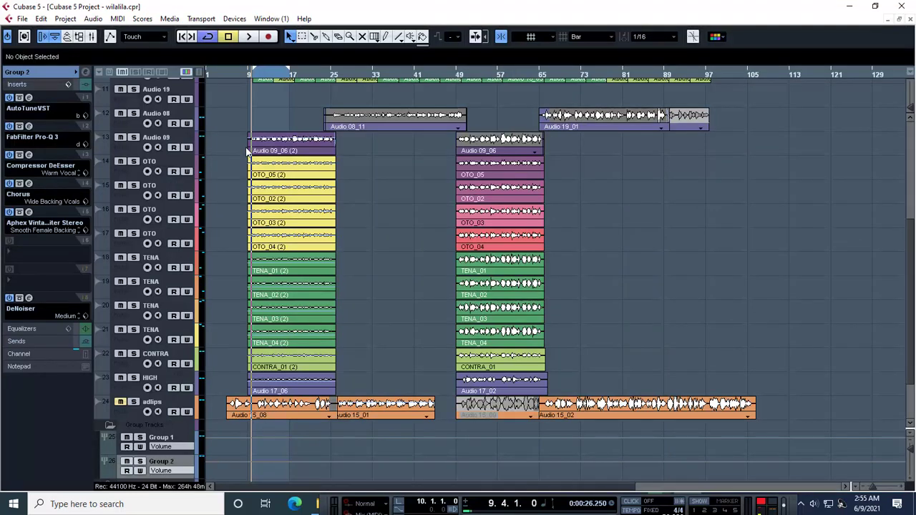
pyautogui.press('space')
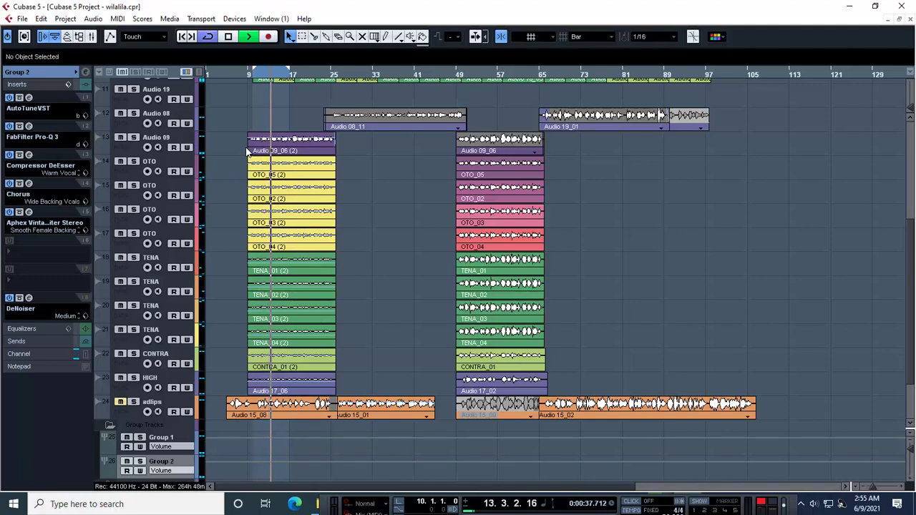
pyautogui.press('space')
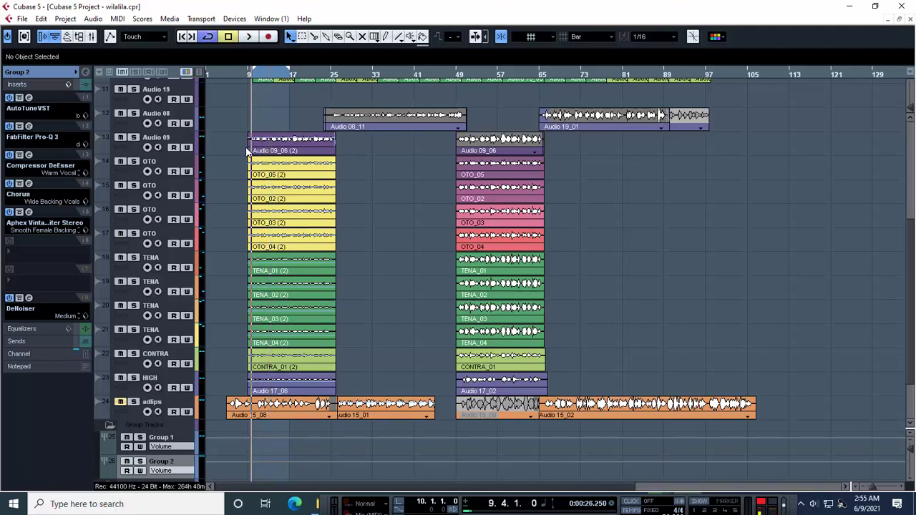